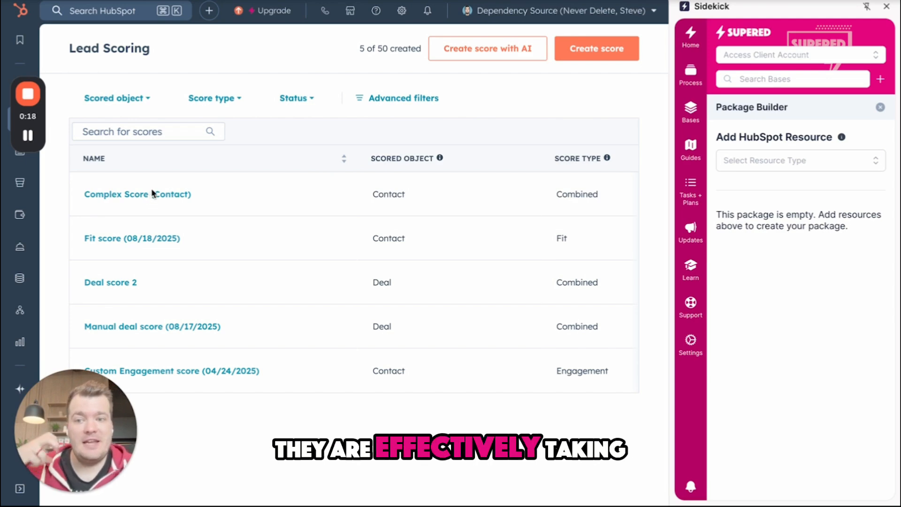
# - Open the Complex Score (Contact) lead score for editing and examine its event, list and property criteria
pyautogui.moveTo(150, 194)
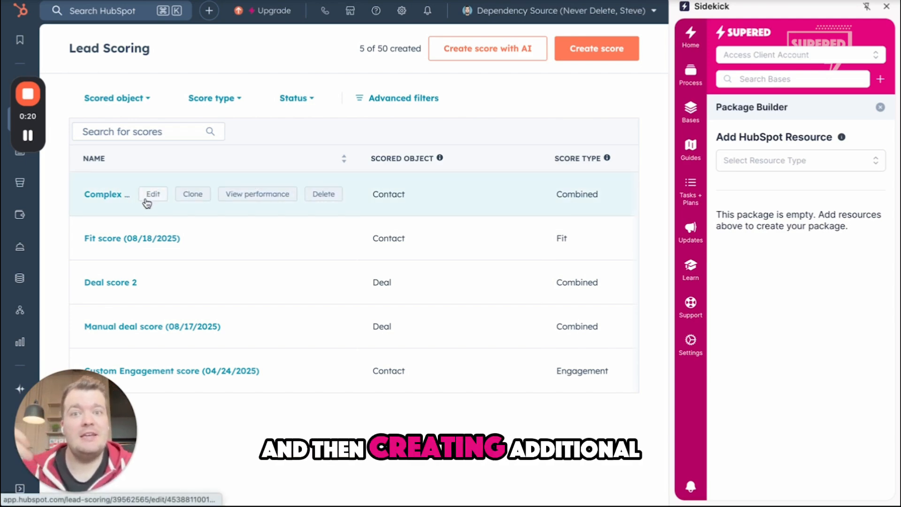
pyautogui.click(115, 195)
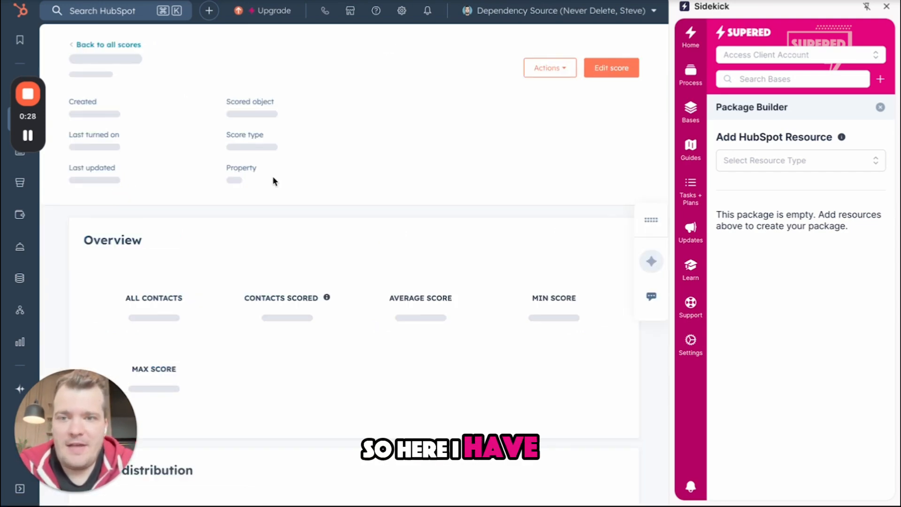
pyautogui.click(613, 68)
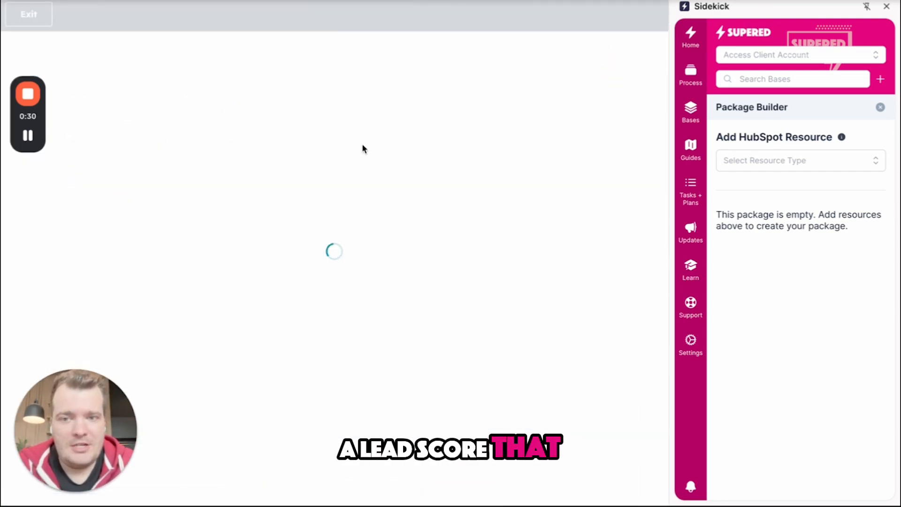
pyautogui.scroll(-15, 363, 148)
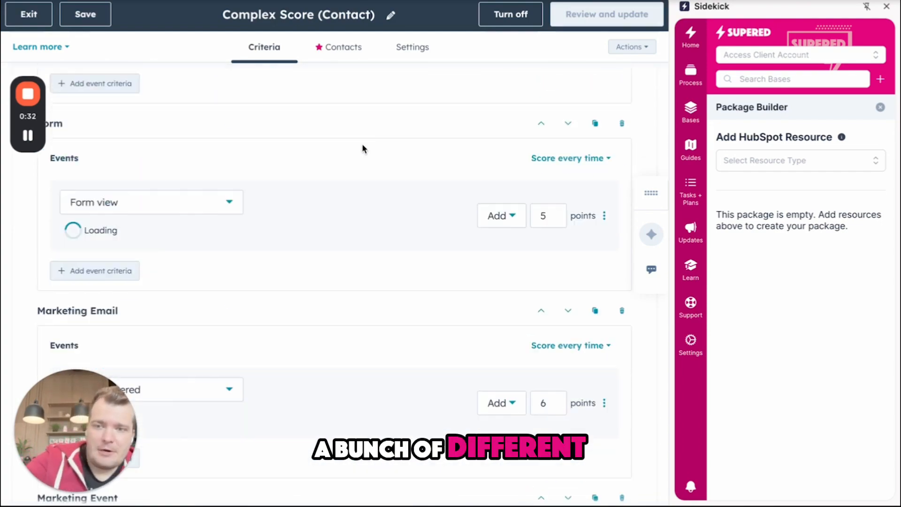
pyautogui.scroll(-6, 362, 148)
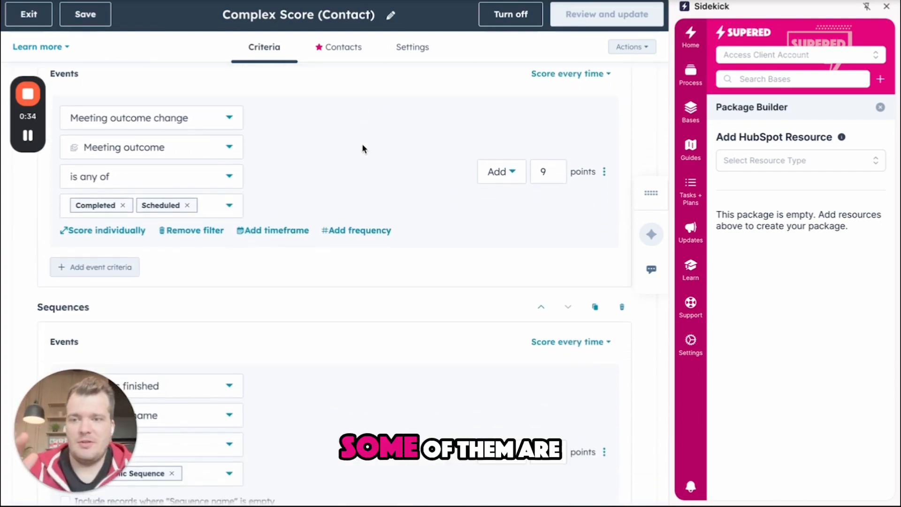
pyautogui.scroll(-9, 362, 149)
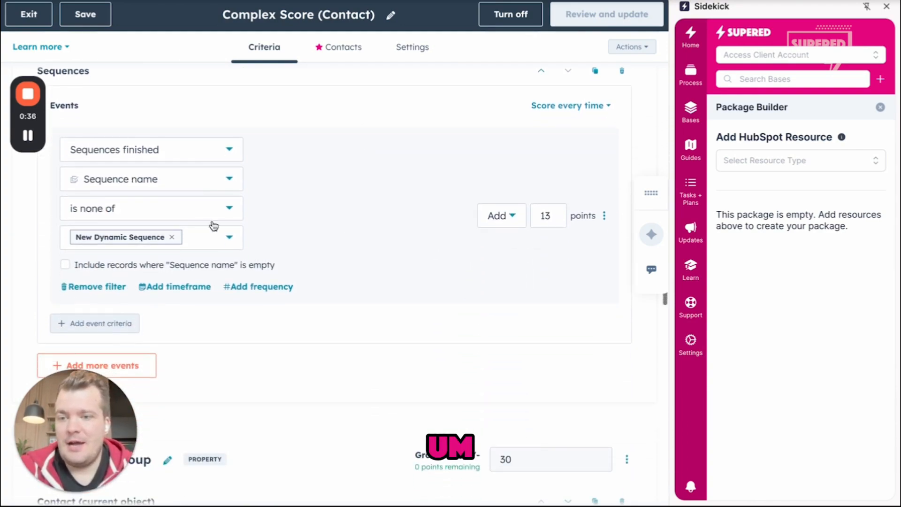
pyautogui.scroll(-3, 213, 225)
pyautogui.scroll(18, 212, 225)
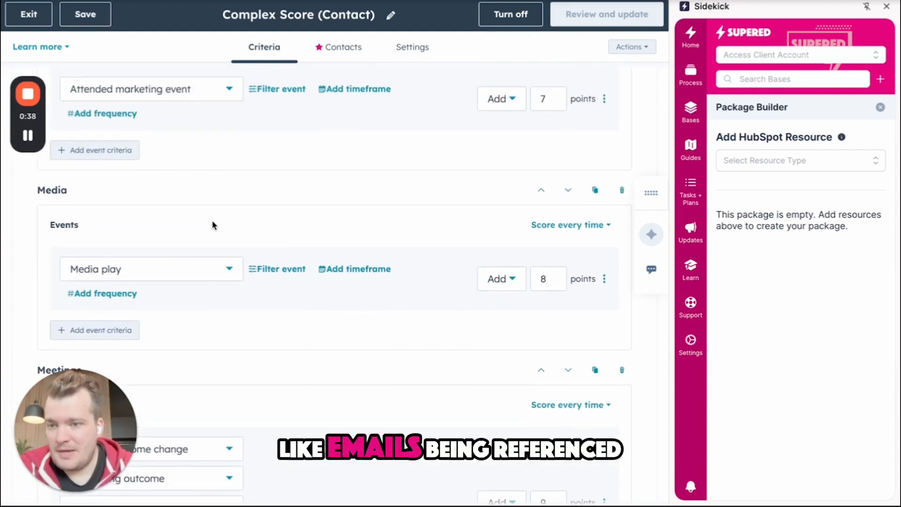
pyautogui.scroll(-20, 212, 225)
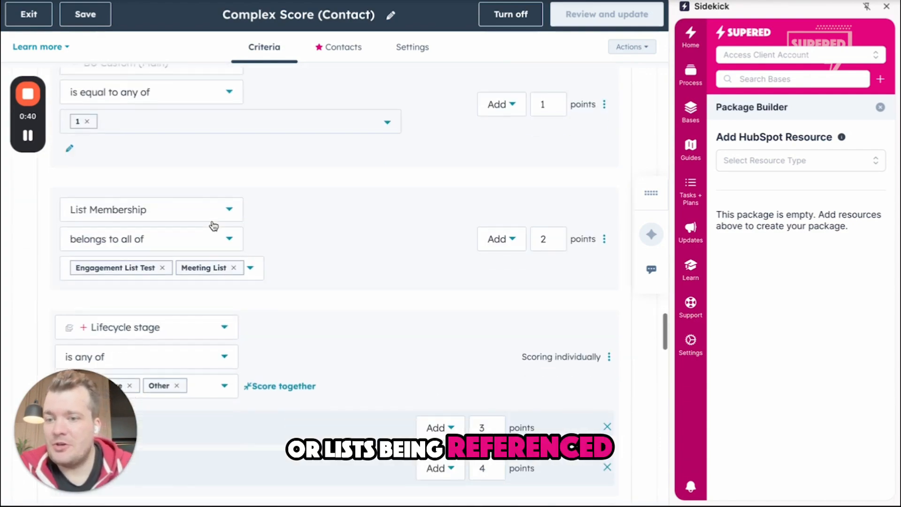
pyautogui.scroll(-10, 212, 226)
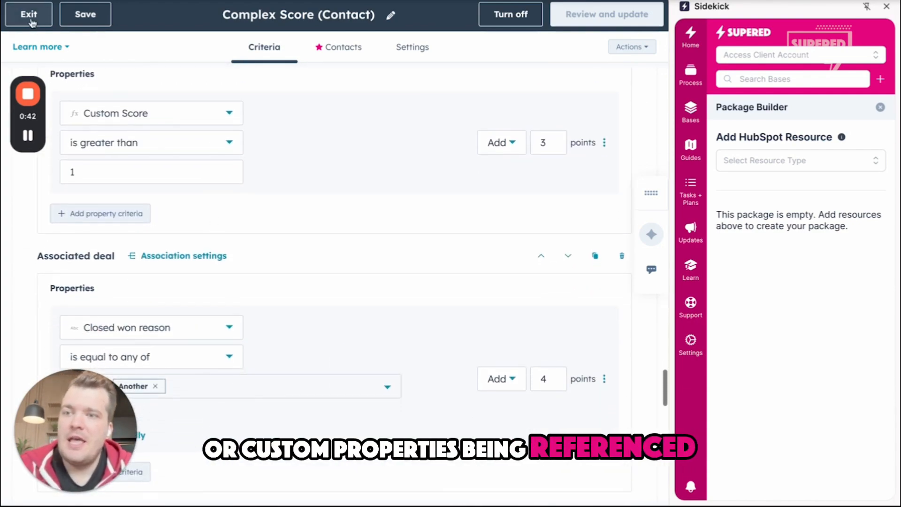
# - Examine the score value properties in the settings of Complex Score (Contact), and exit the score editor
pyautogui.click(348, 49)
pyautogui.click(412, 47)
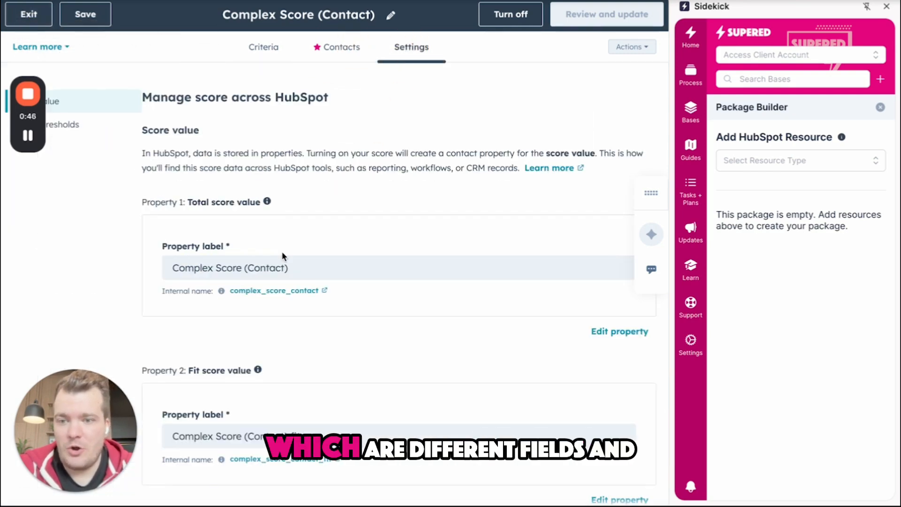
pyautogui.scroll(-5, 282, 252)
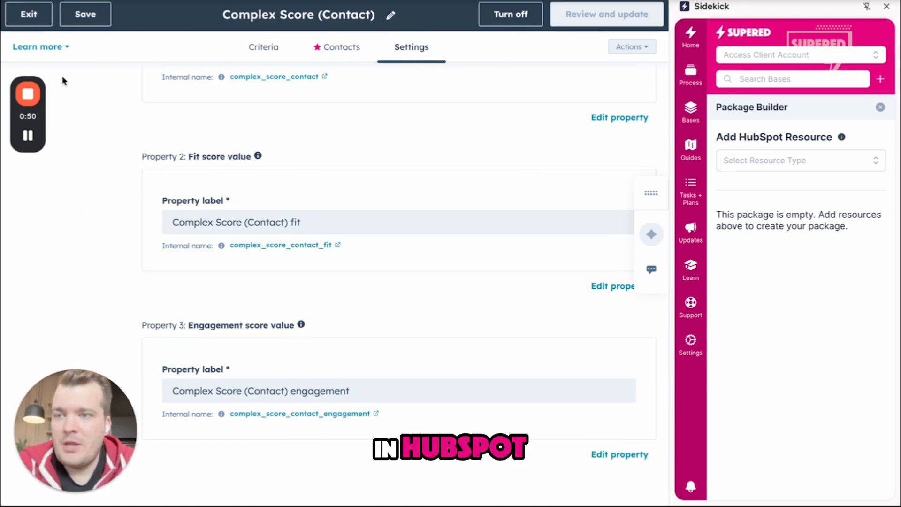
pyautogui.click(29, 19)
# - Set the package resource type to Lead Scoring Model and add Complex Score (Contact) to the package
pyautogui.click(786, 159)
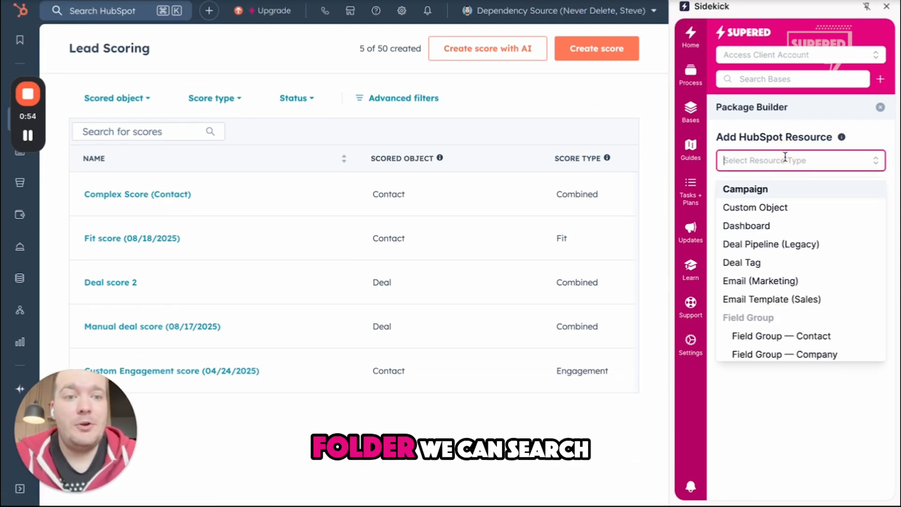
pyautogui.write('lead')
pyautogui.press('Return')
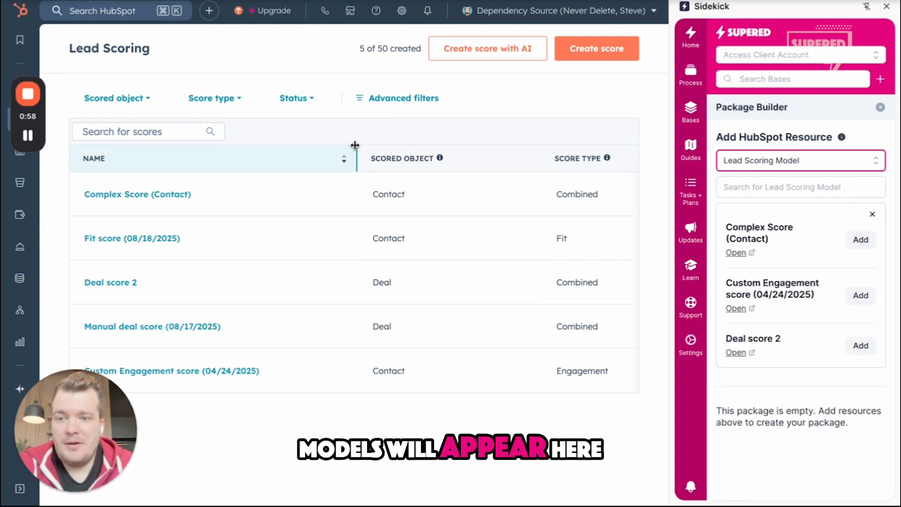
pyautogui.click(860, 241)
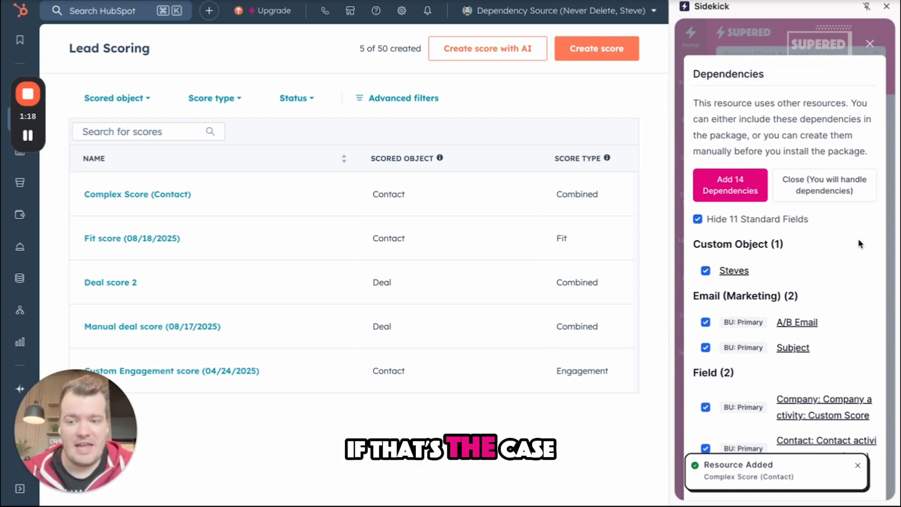
# - Review the score's dependencies and add all of them to the package, including the follow-up set of nested dependencies
pyautogui.scroll(-8, 859, 243)
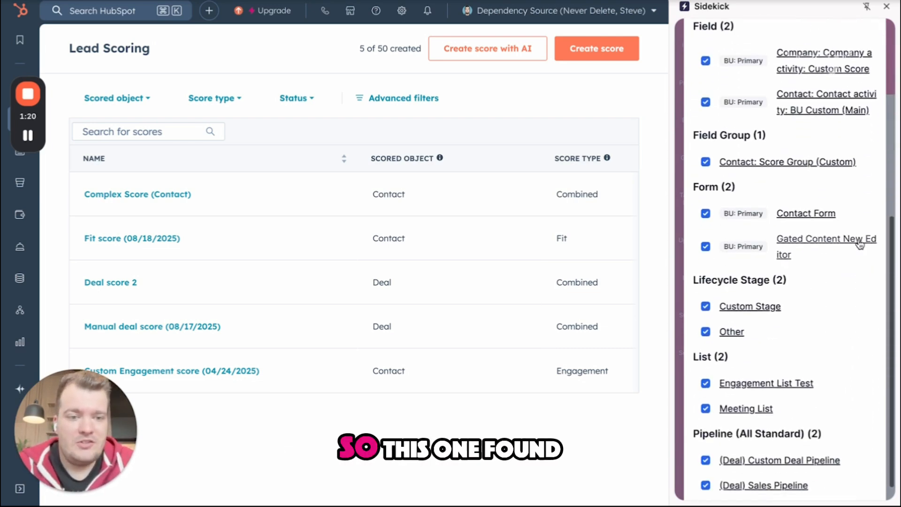
pyautogui.scroll(8, 801, 279)
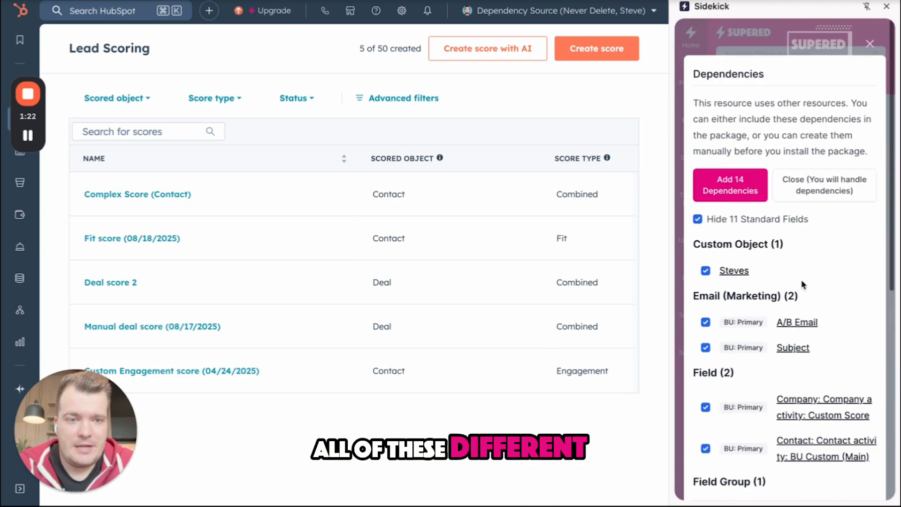
pyautogui.click(745, 193)
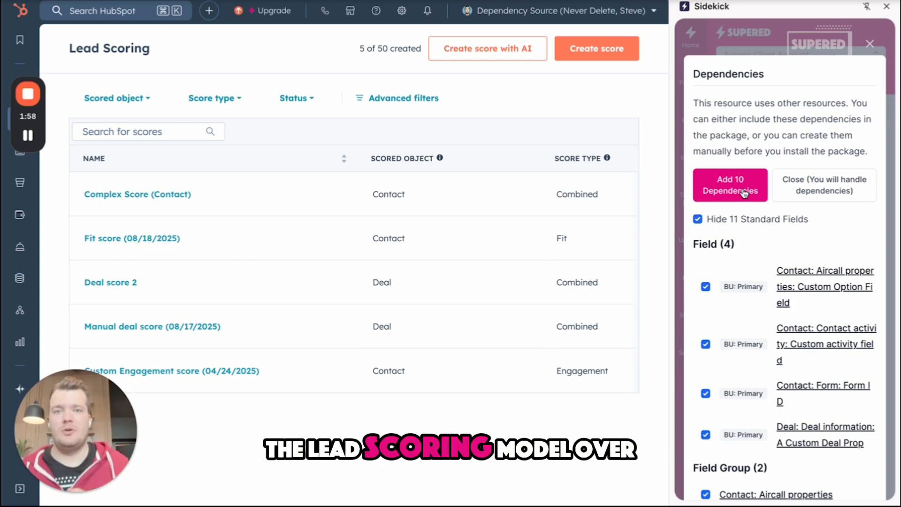
pyautogui.click(745, 193)
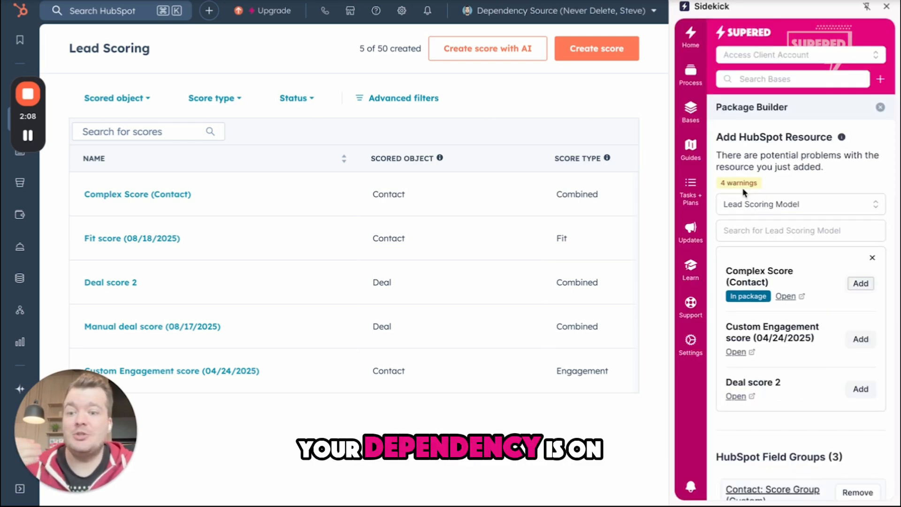
# - Change the resource type to Field — Contact and search the contact fields for "example"
pyautogui.click(757, 202)
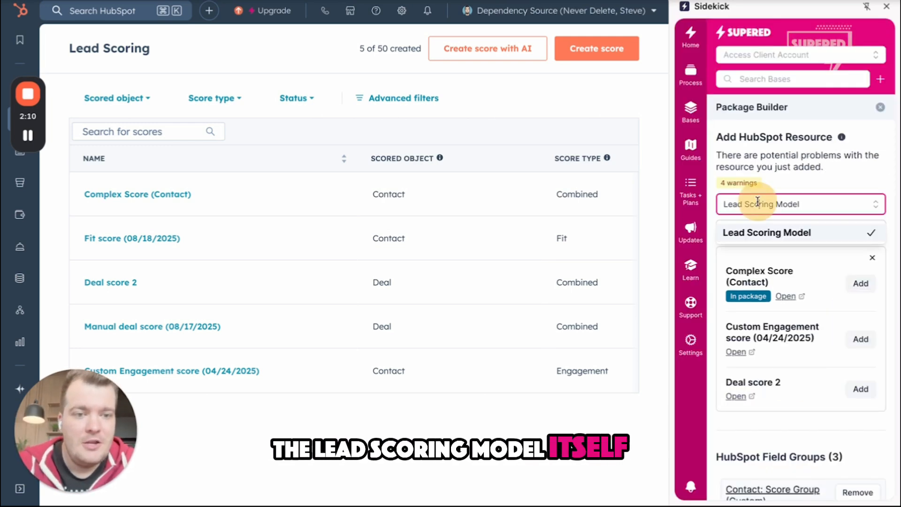
pyautogui.press('BackSpace')
pyautogui.write('contac')
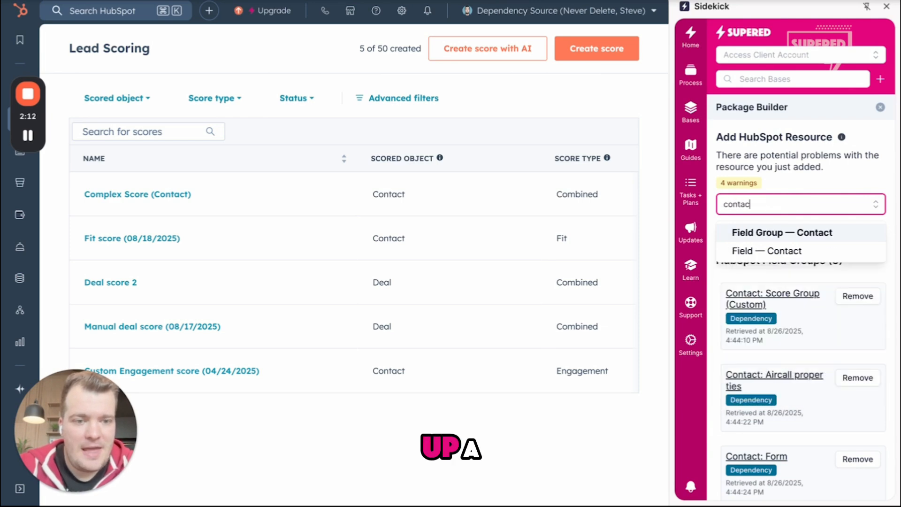
pyautogui.click(795, 250)
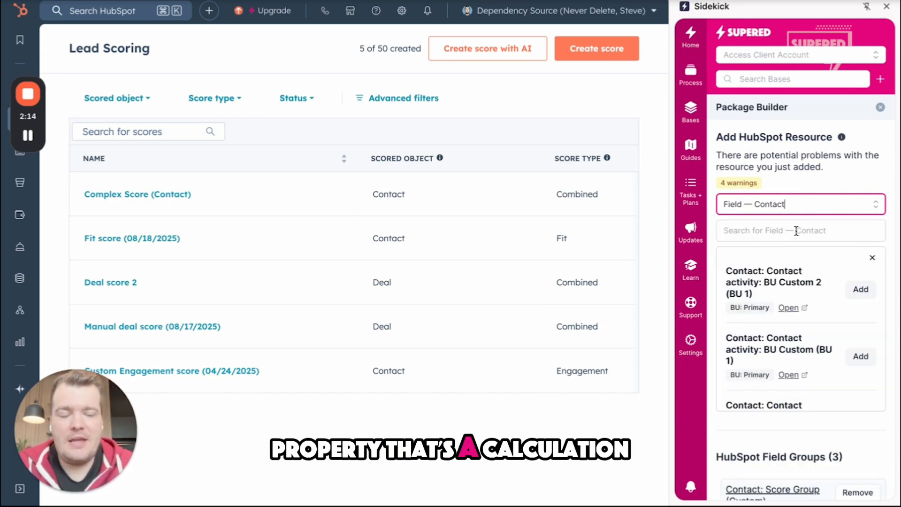
pyautogui.click(796, 231)
pyautogui.write('example')
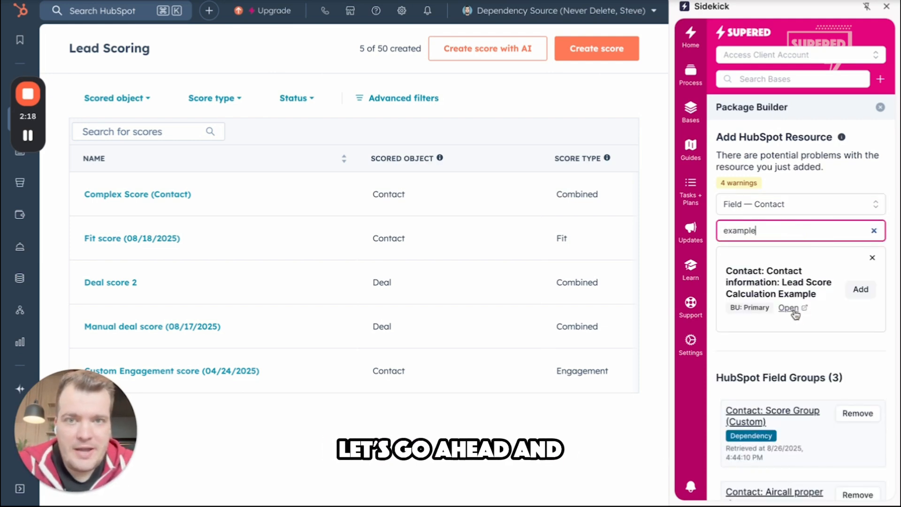
# - Open the Lead Score Calculation Example property in HubSpot and examine its field type and custom equation
pyautogui.click(788, 308)
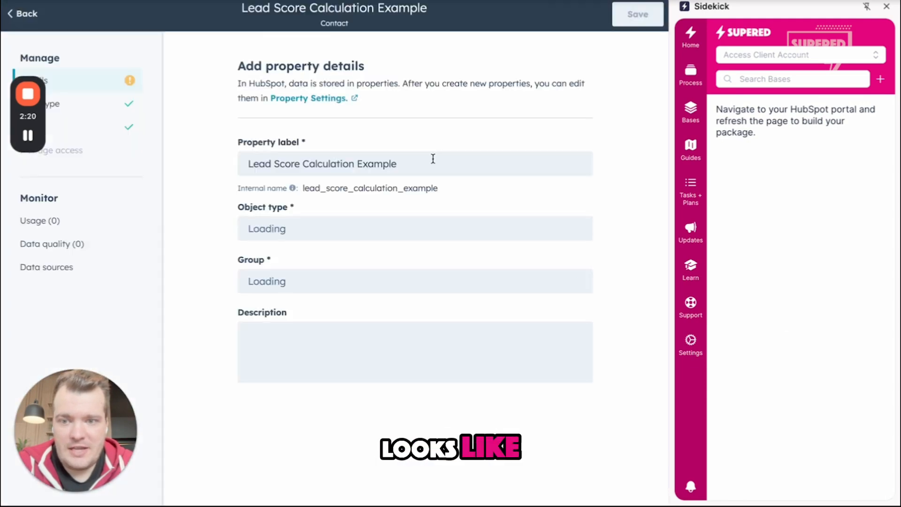
pyautogui.click(100, 123)
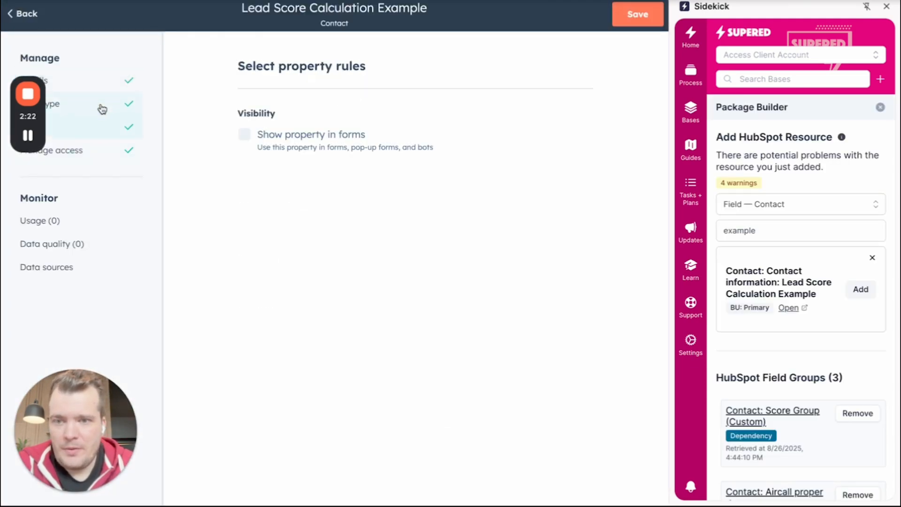
pyautogui.click(100, 104)
pyautogui.scroll(-2, 289, 284)
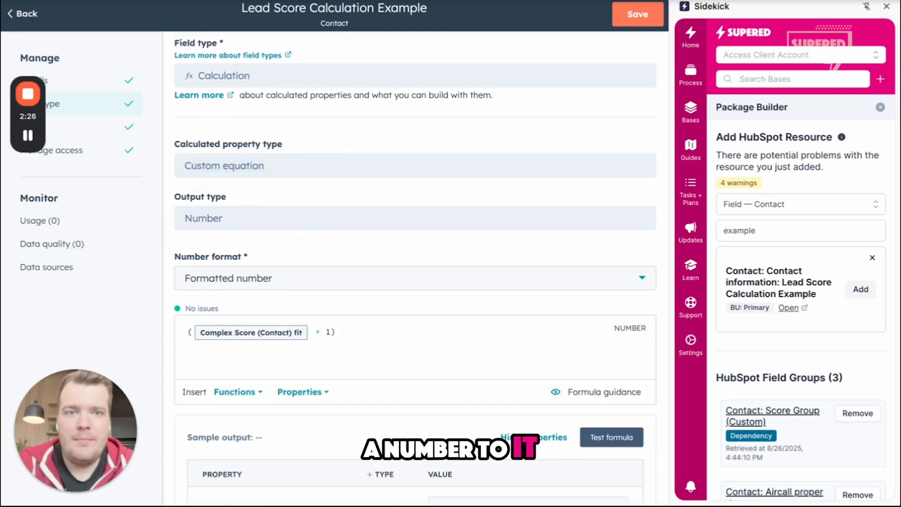
# - Add the Lead Score Calculation Example field to the package without adding its dependency, and check the package contents
pyautogui.click(861, 289)
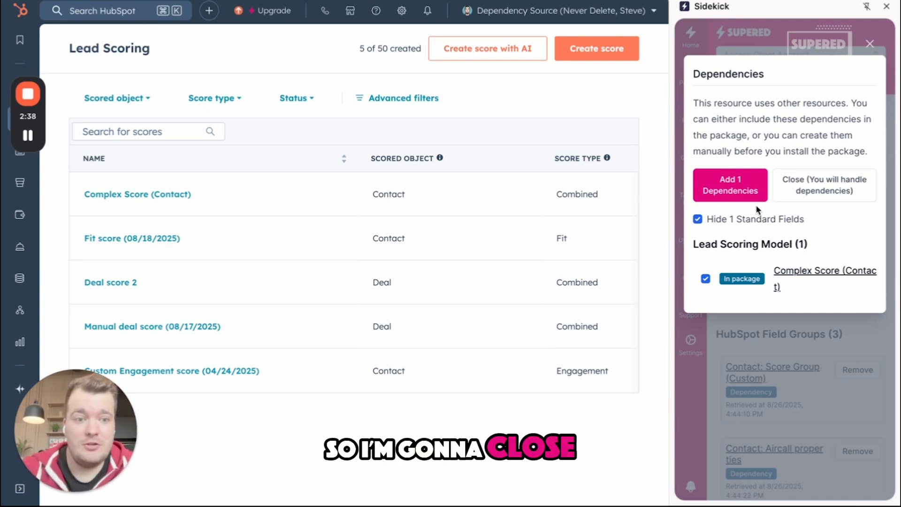
pyautogui.click(803, 189)
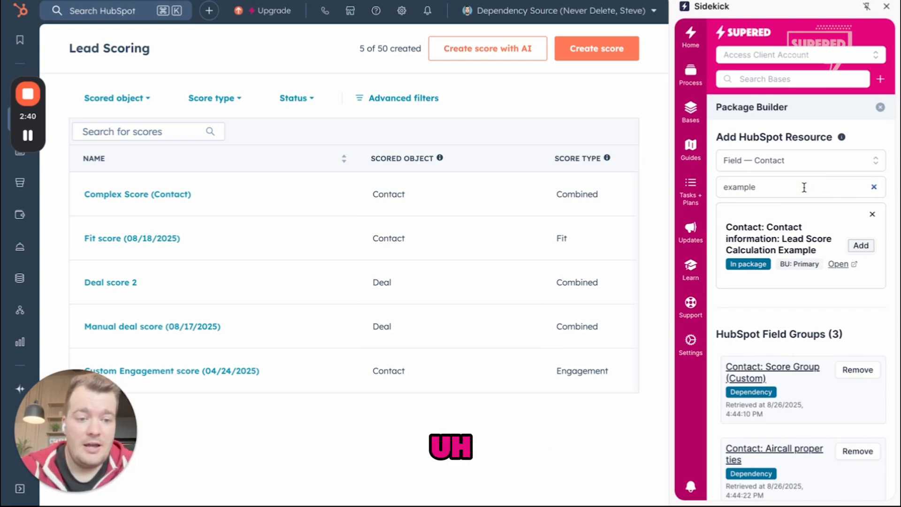
pyautogui.scroll(-15, 804, 188)
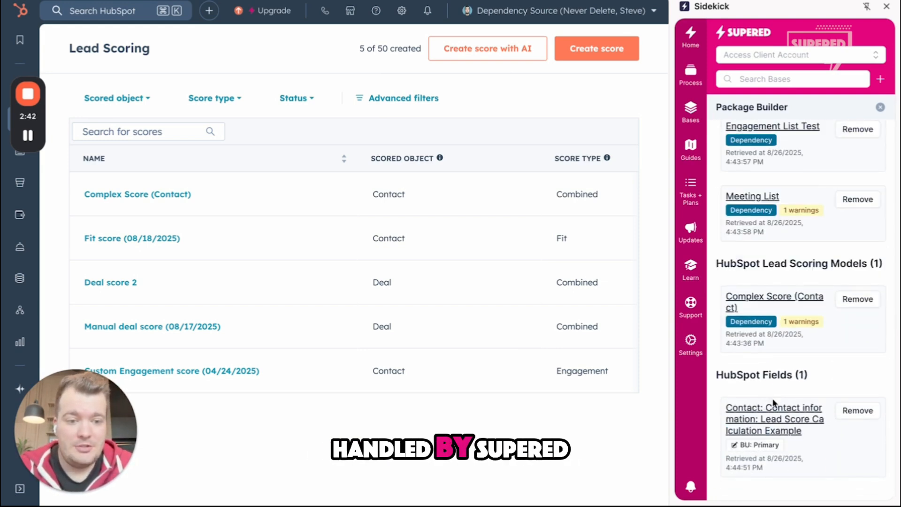
# - Switch to the Supered package _Scratch 2 (Debug), refresh its content, install the draft, and open the HubSpot resource installation
pyautogui.click(293, 0)
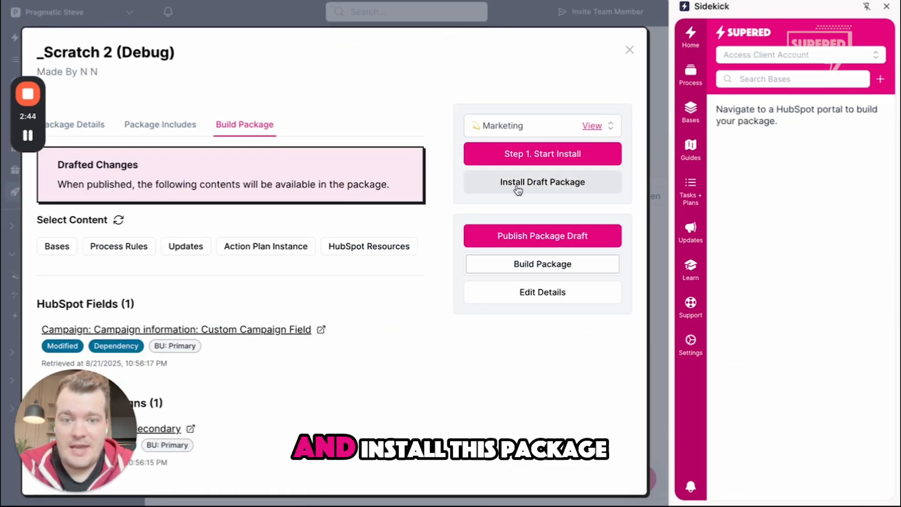
pyautogui.click(119, 219)
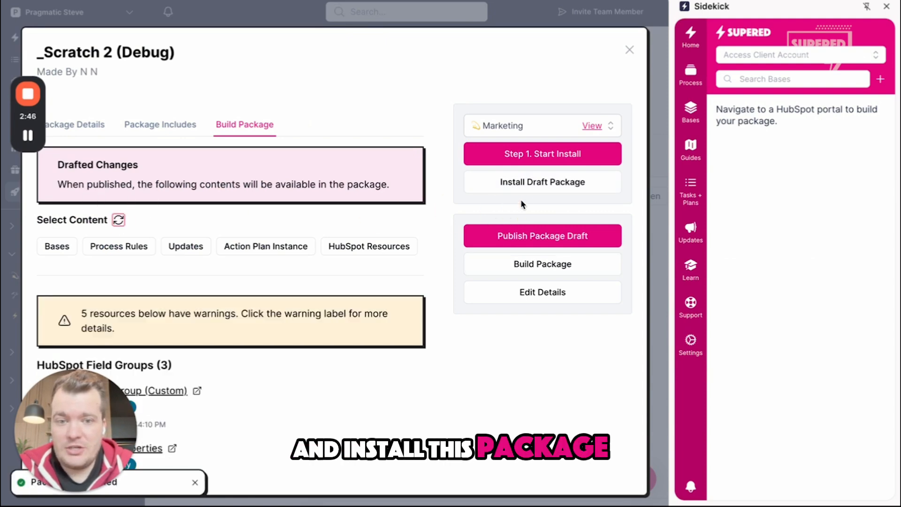
pyautogui.click(522, 184)
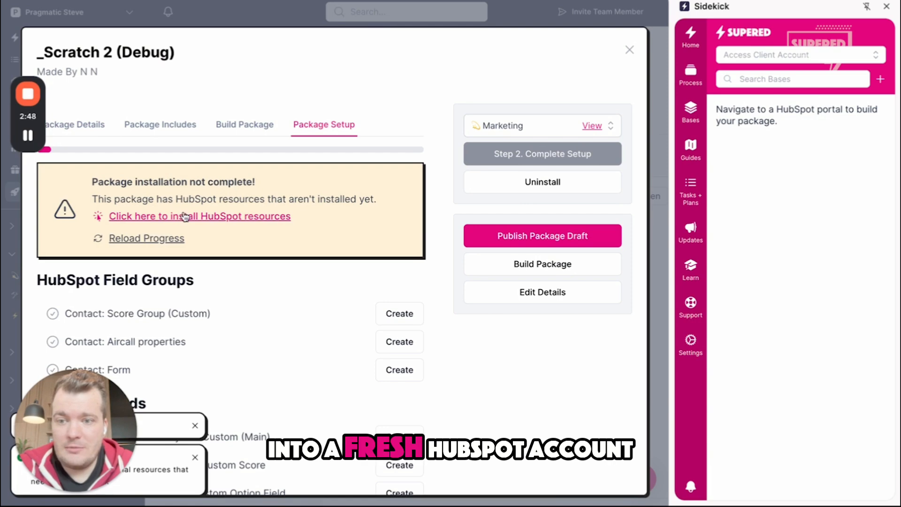
pyautogui.click(185, 216)
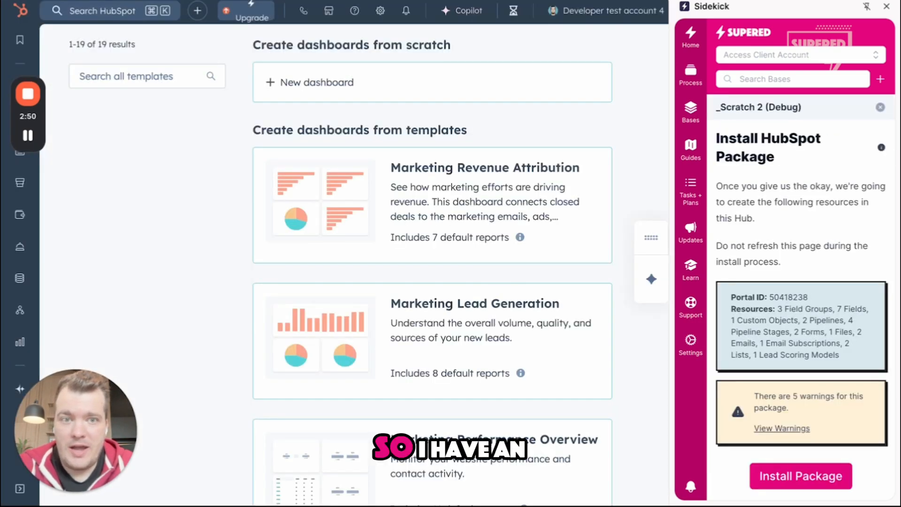
# - Install the package's HubSpot resources in the developer test account and follow the installation of its field groups and fields
pyautogui.scroll(-4, 772, 341)
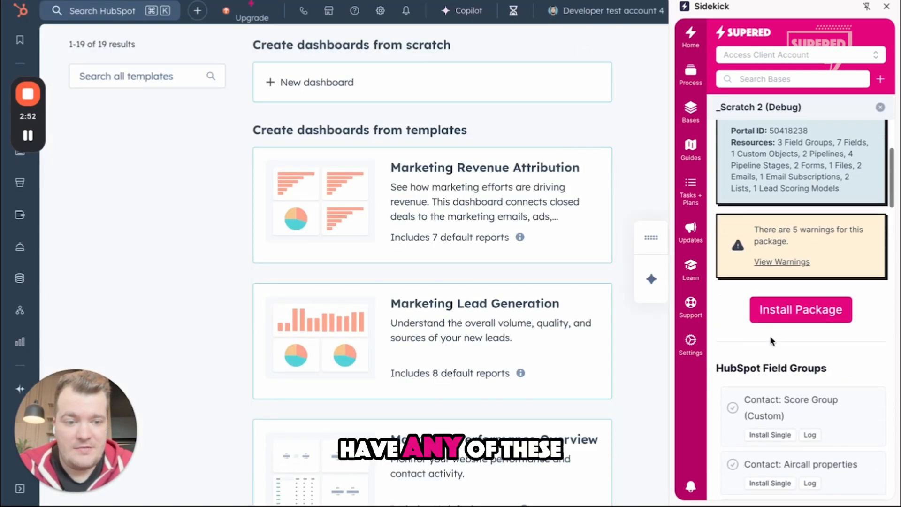
pyautogui.click(770, 312)
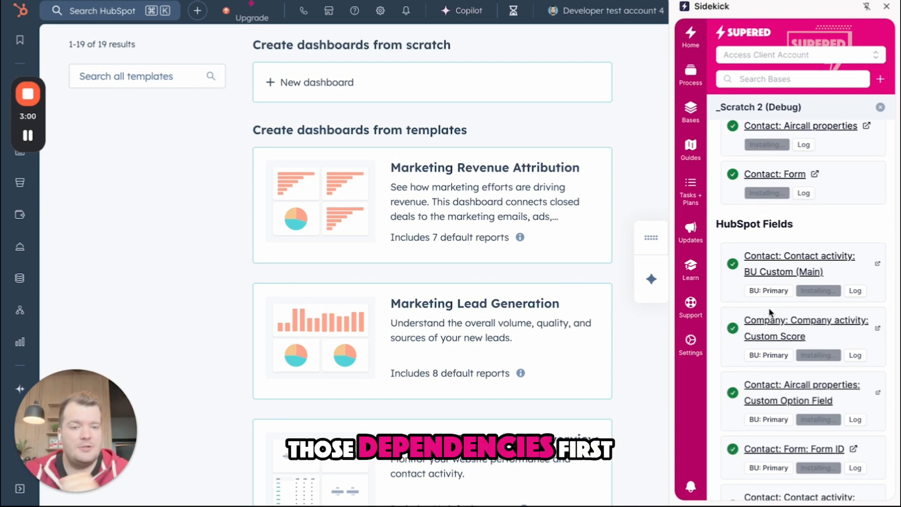
pyautogui.scroll(2, 769, 310)
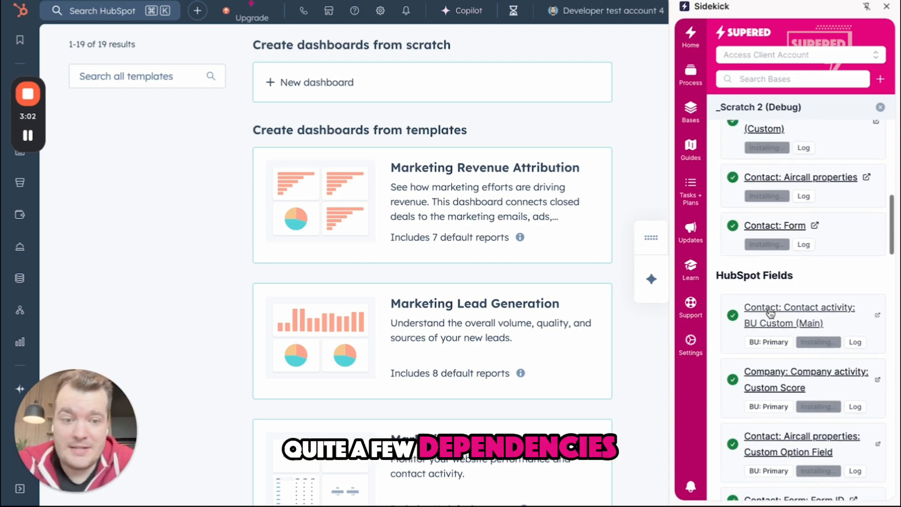
# - Review the installation list of _Scratch 2 (Debug), covering its field groups, fields, custom objects, pipelines, forms, files and emails
pyautogui.scroll(5, 770, 313)
pyautogui.scroll(-5, 770, 313)
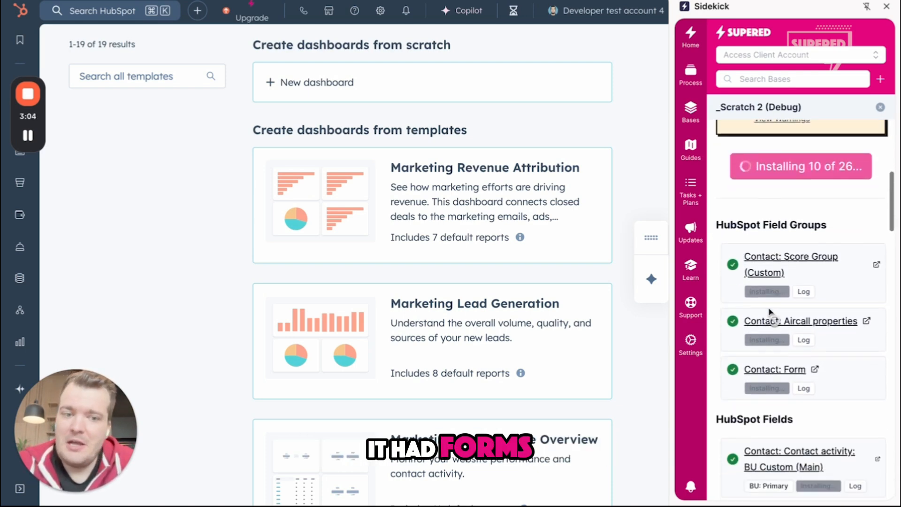
pyautogui.scroll(-10, 769, 312)
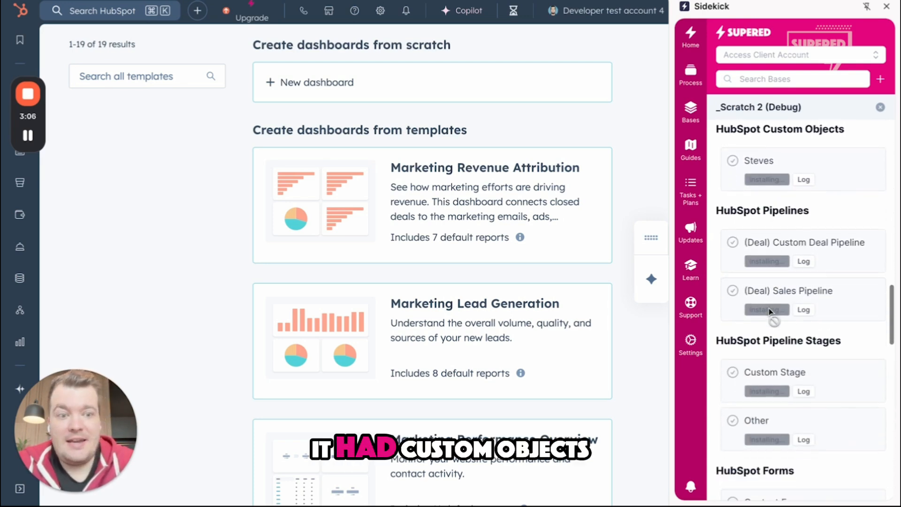
pyautogui.scroll(-5, 769, 309)
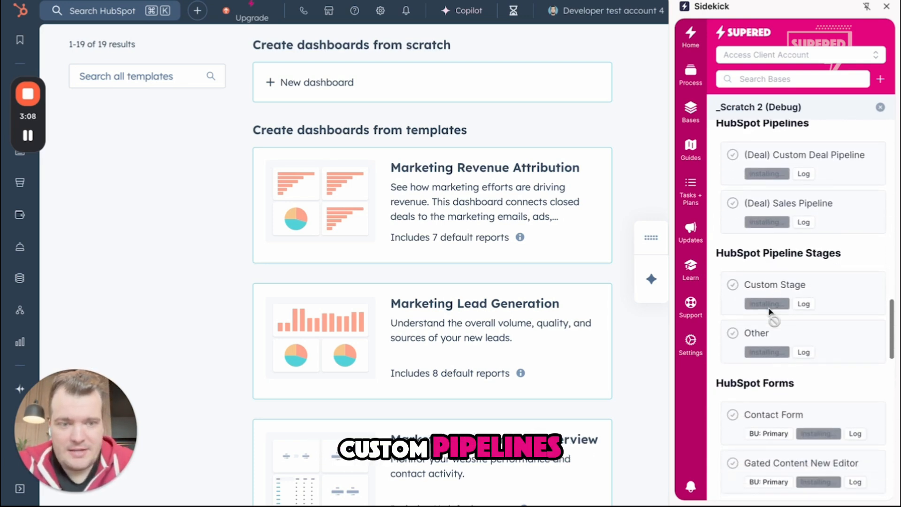
pyautogui.scroll(-4, 769, 312)
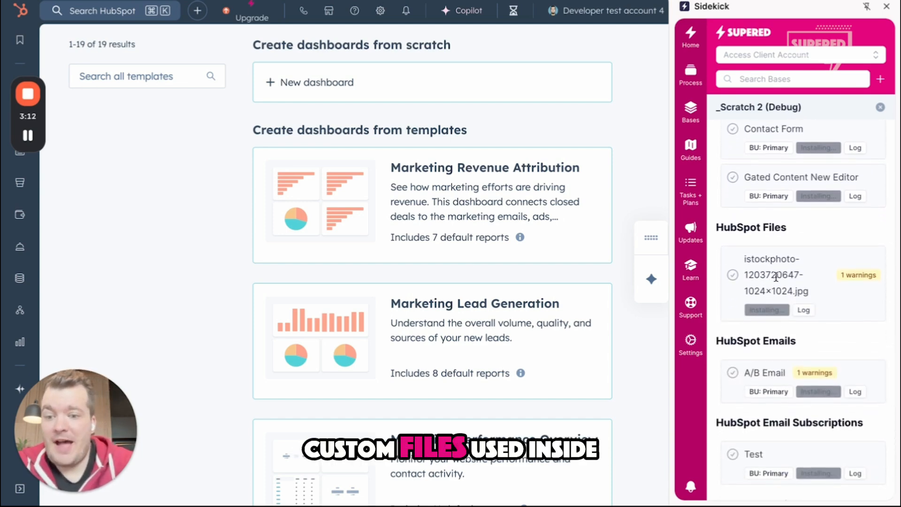
pyautogui.scroll(-4, 761, 384)
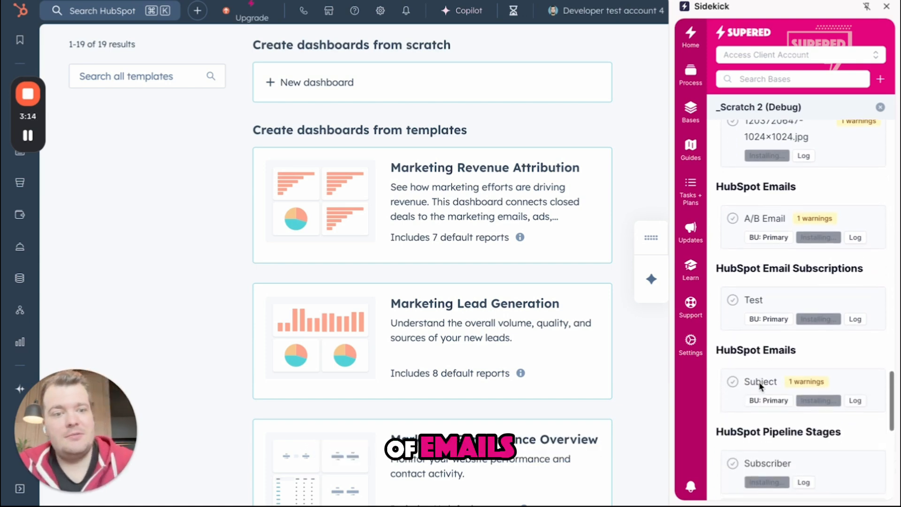
pyautogui.scroll(-2, 764, 271)
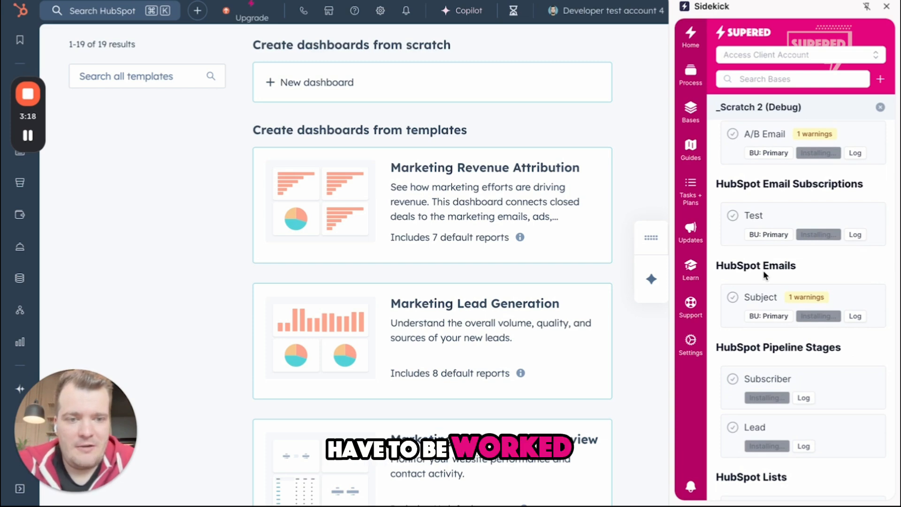
pyautogui.scroll(12, 764, 273)
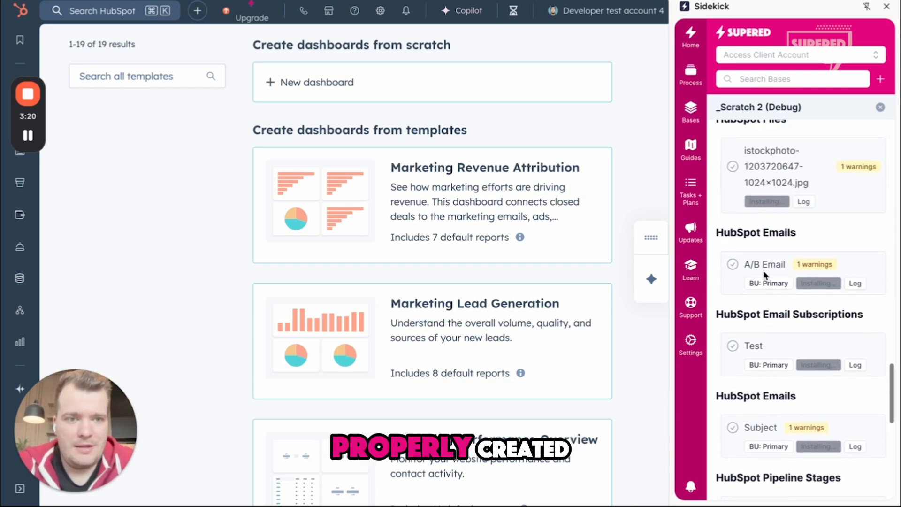
pyautogui.scroll(12, 764, 275)
# - Follow the installation of the remaining pipeline stages, lists, lead scoring model and calculated field through to the end of the package
pyautogui.scroll(-9, 758, 282)
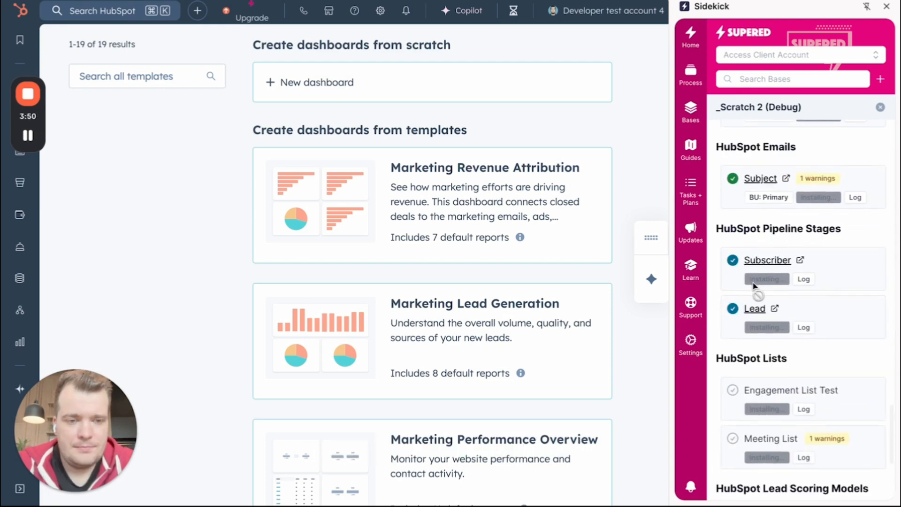
pyautogui.scroll(-4, 754, 286)
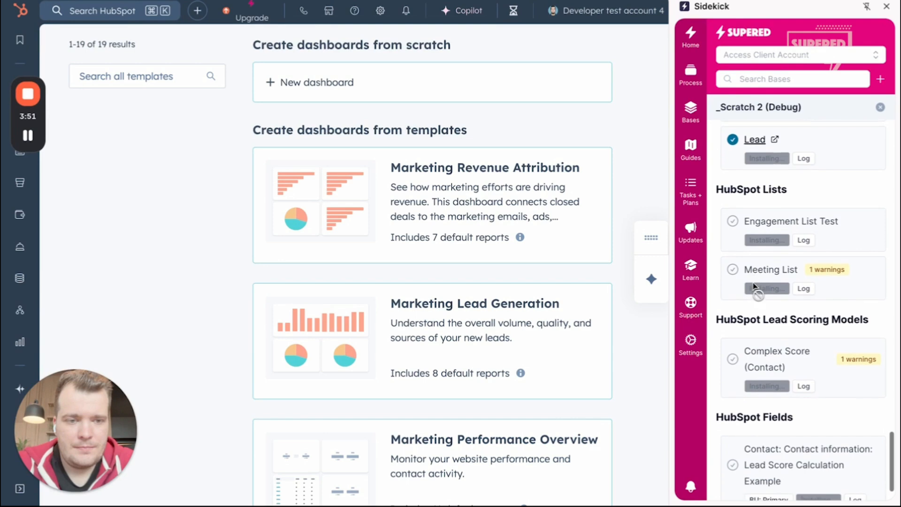
pyautogui.scroll(-1, 755, 286)
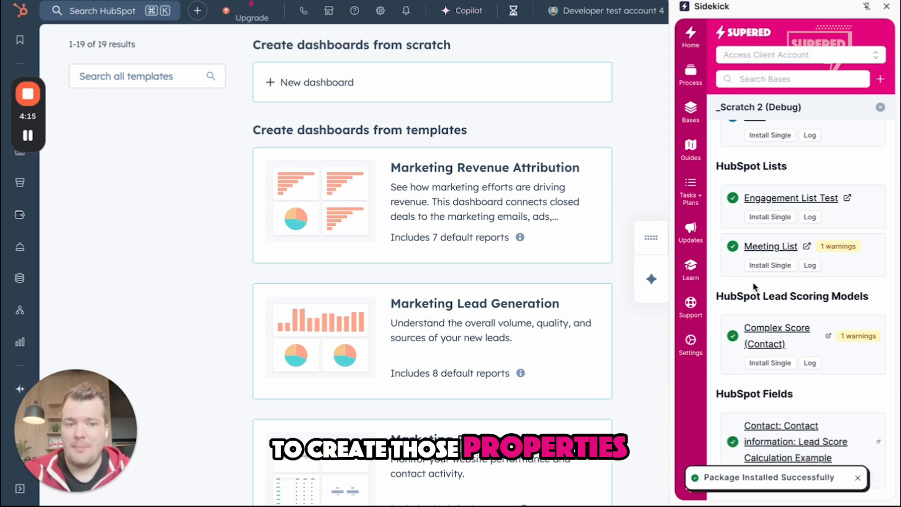
pyautogui.scroll(-1, 755, 286)
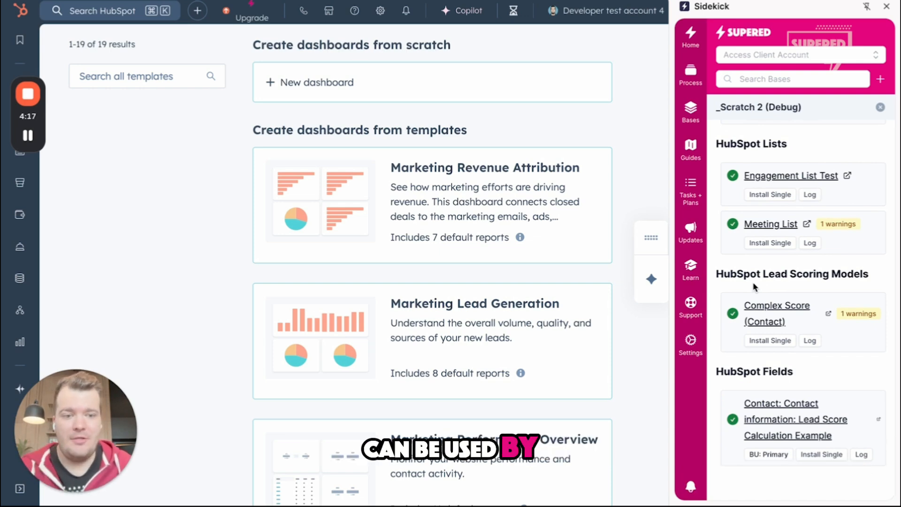
# - Open the installed Lead Score Calculation Example field in HubSpot and examine its field type and custom equation
pyautogui.click(793, 419)
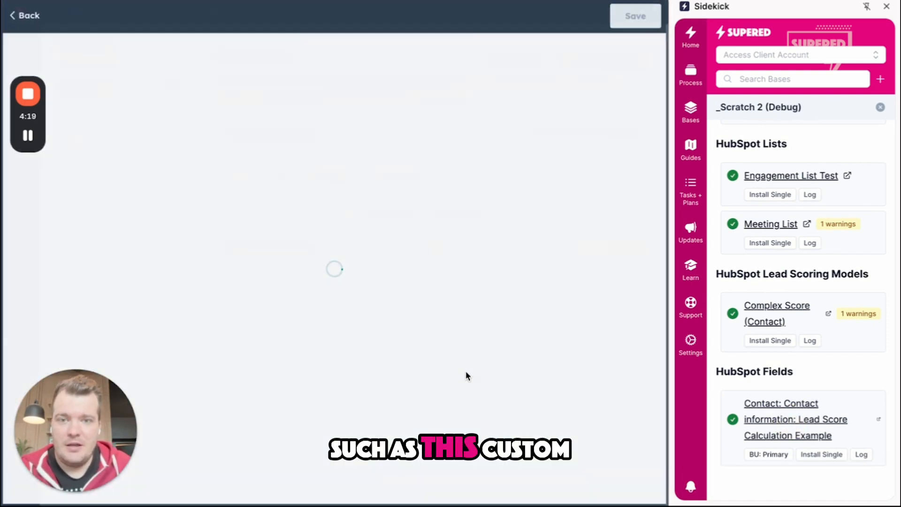
pyautogui.click(65, 127)
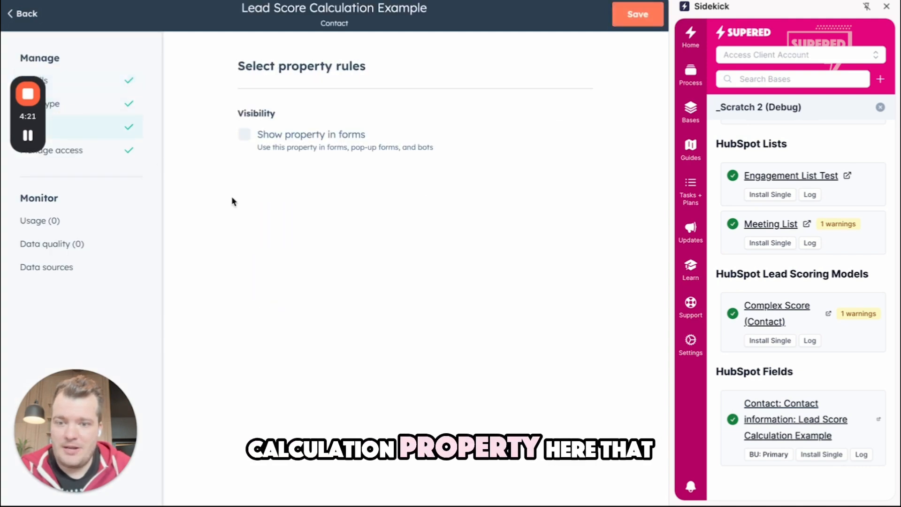
pyautogui.click(111, 112)
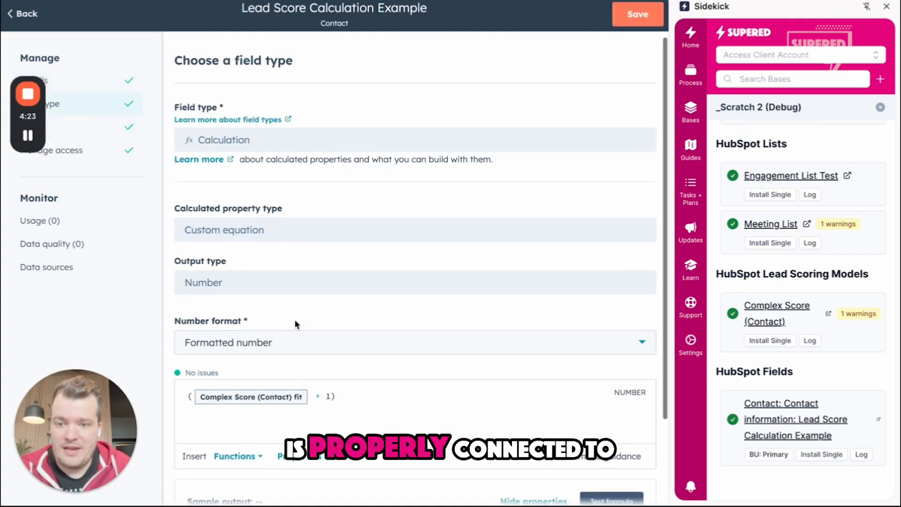
pyautogui.scroll(-1, 296, 324)
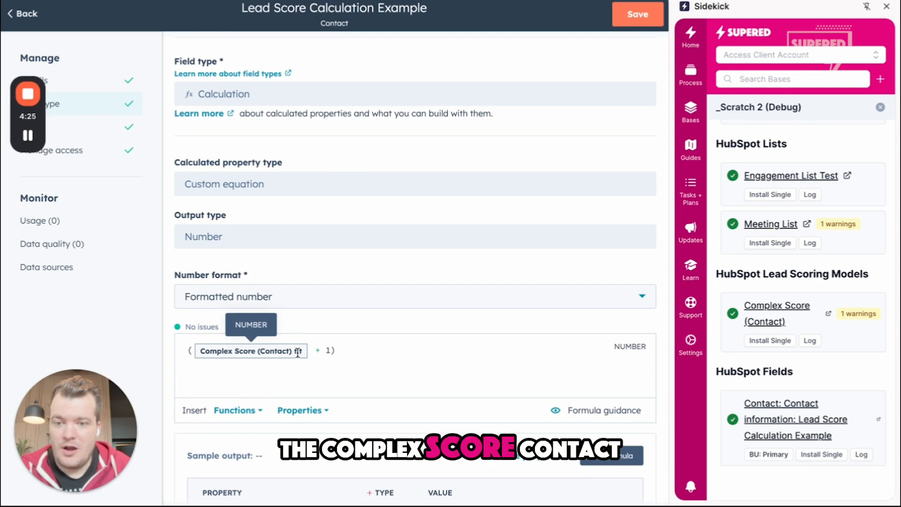
# - Open the installed Complex Score (Contact) lead scoring model and examine its scoring criteria and its score properties
pyautogui.click(759, 308)
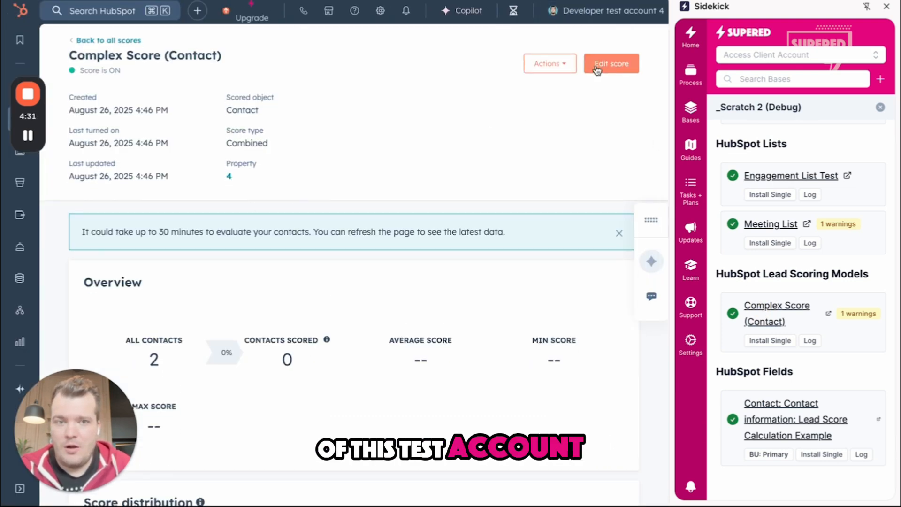
pyautogui.click(596, 66)
pyautogui.scroll(-10, 249, 215)
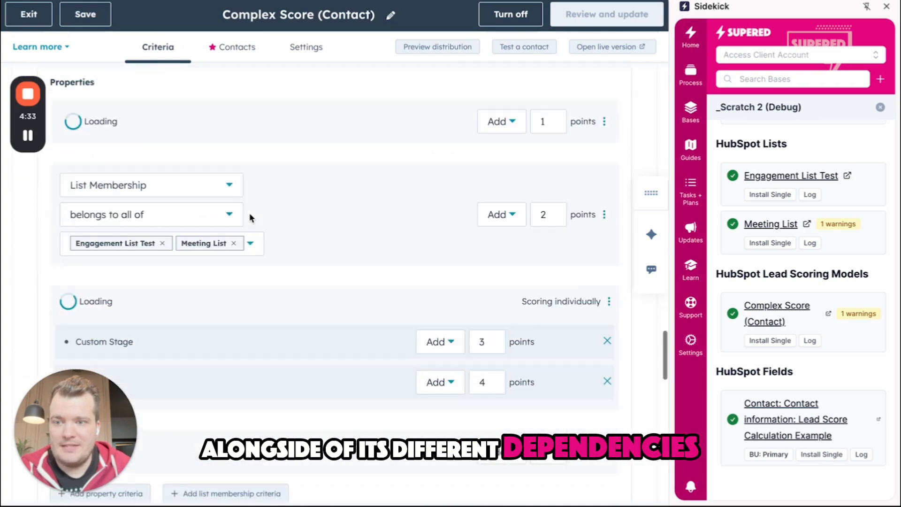
pyautogui.scroll(-20, 251, 218)
pyautogui.hscroll(-5, 252, 218)
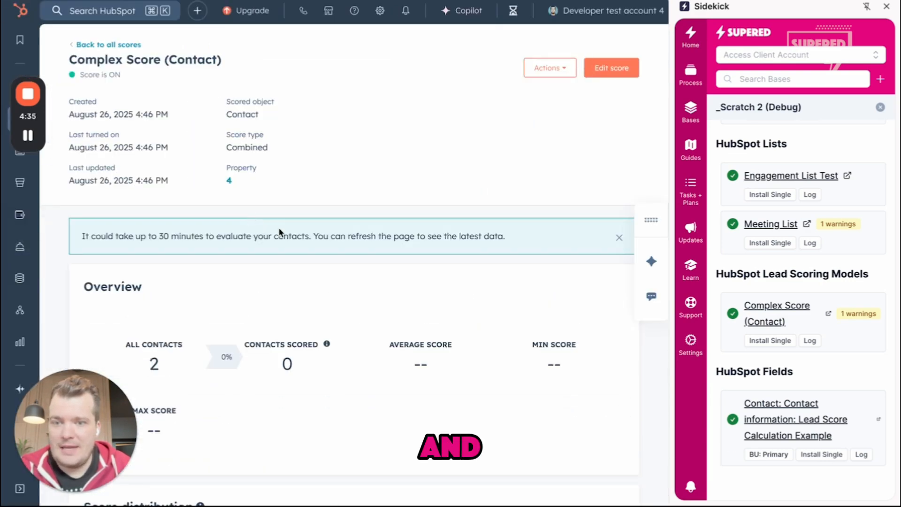
pyautogui.click(229, 180)
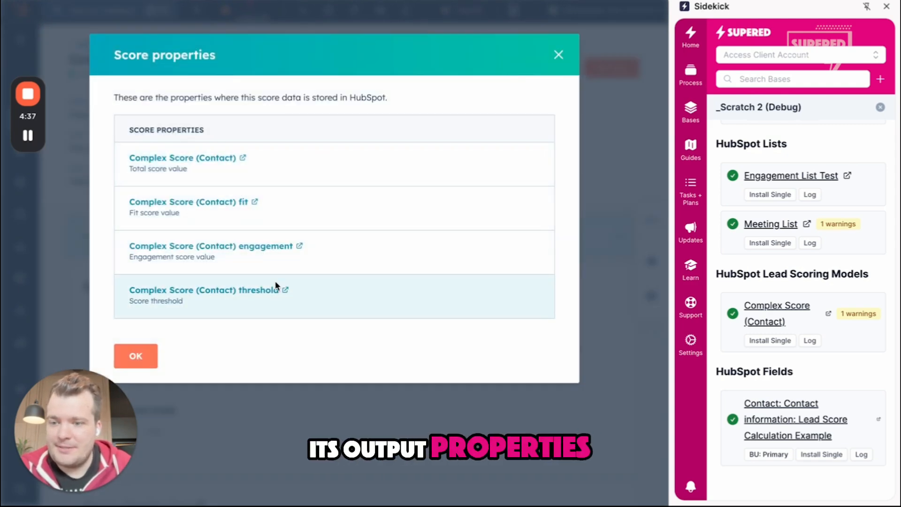
pyautogui.click(136, 356)
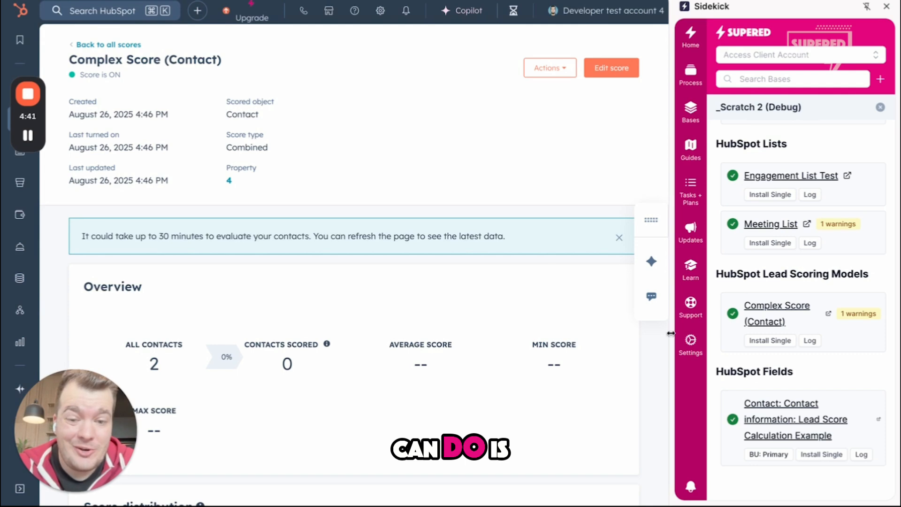
# - Reinstall only the Complex Score (Contact) model from the package, choosing to update the existing lead scoring model
pyautogui.click(791, 341)
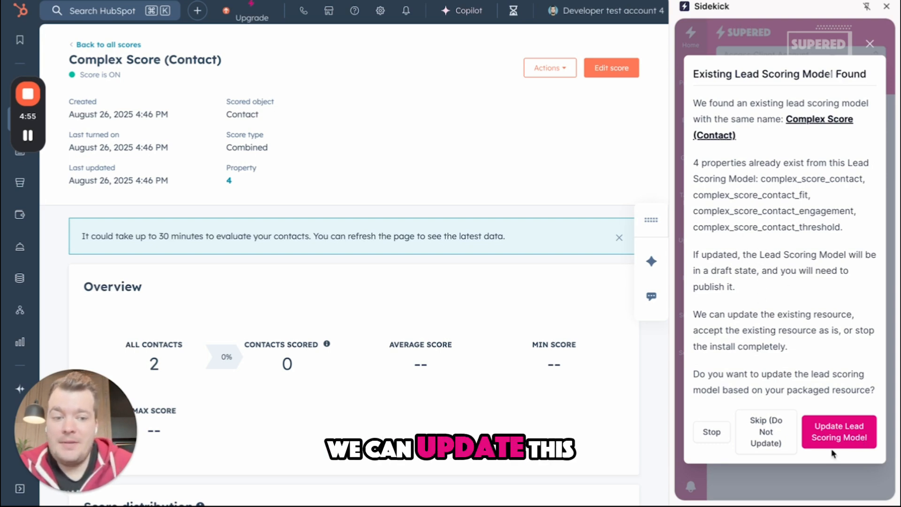
pyautogui.moveTo(672, 345); pyautogui.dragTo(626, 348)
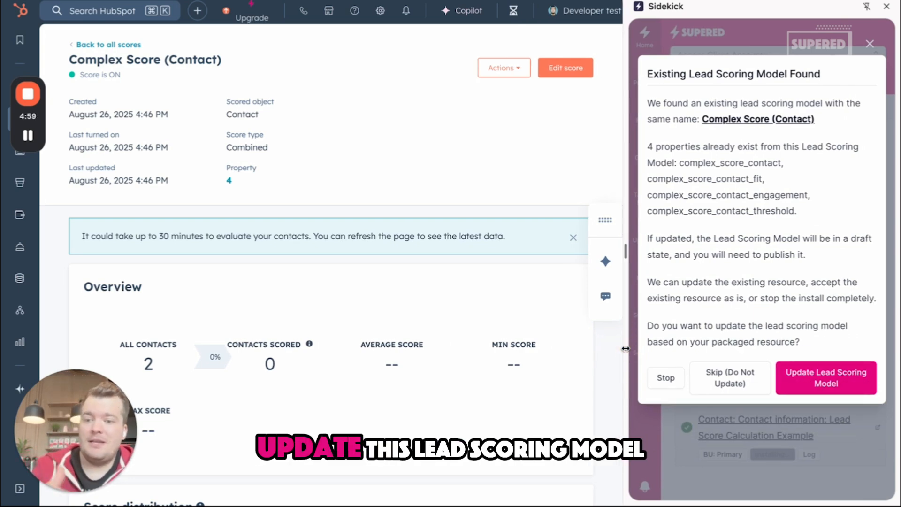
pyautogui.click(791, 392)
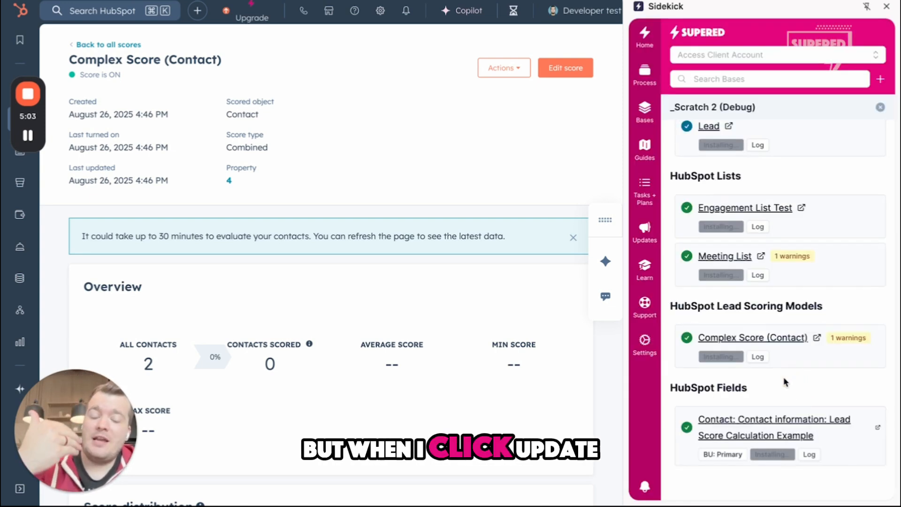